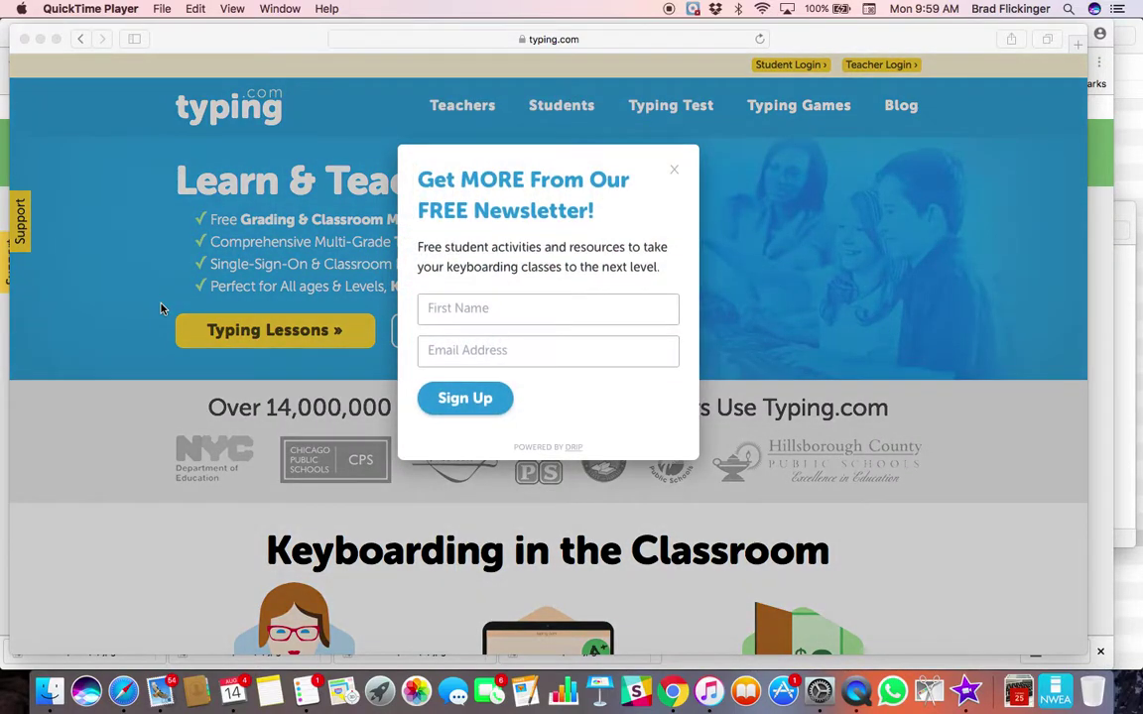
# - Close the newsletter sign-up popup on the Typing.com homepage
pyautogui.click(676, 175)
pyautogui.click(673, 171)
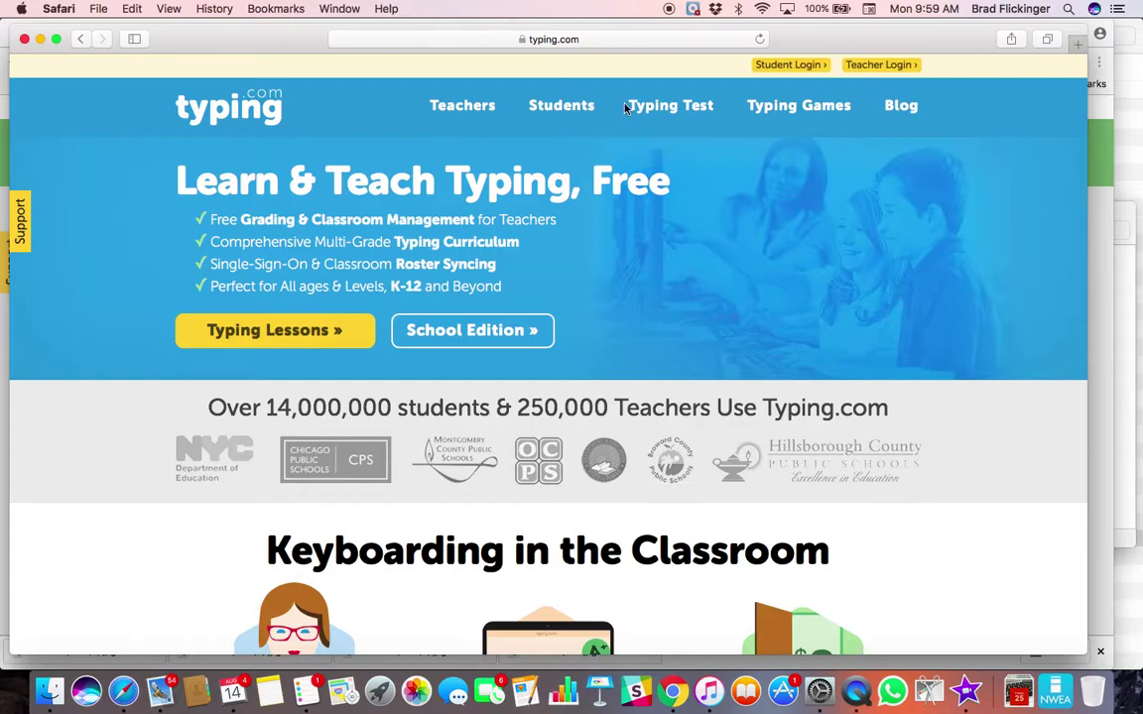
# - From the Student Login page, choose 'Log in with Google' under Single Sign On
pyautogui.click(792, 68)
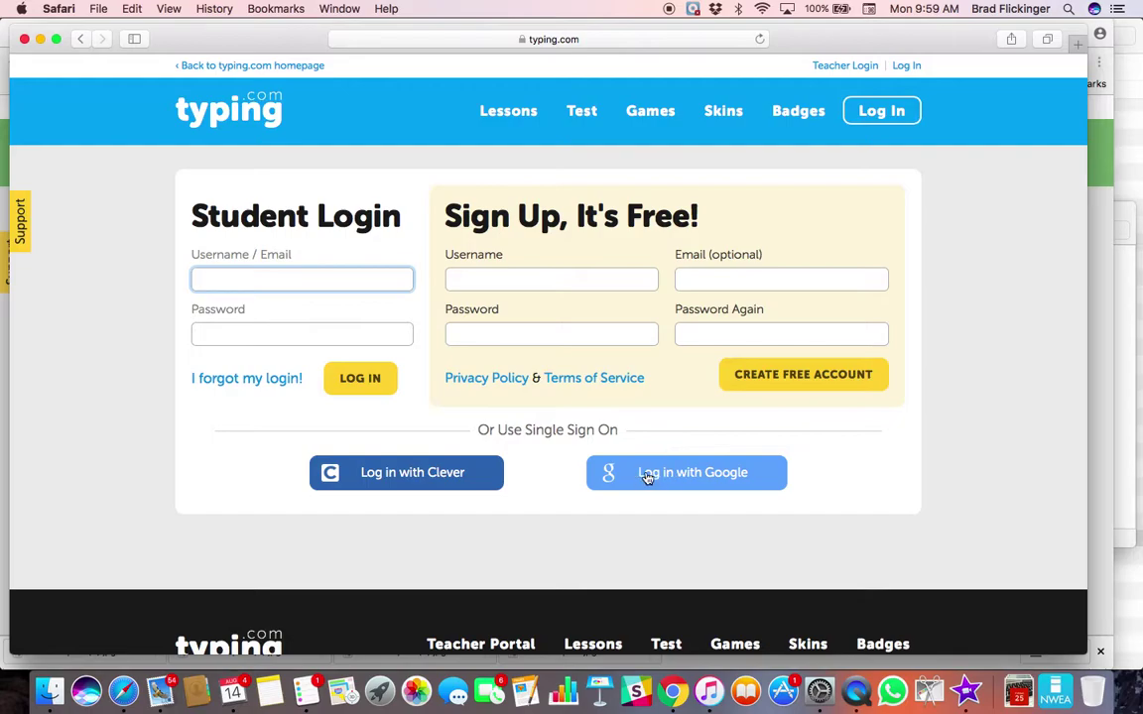
pyautogui.click(686, 474)
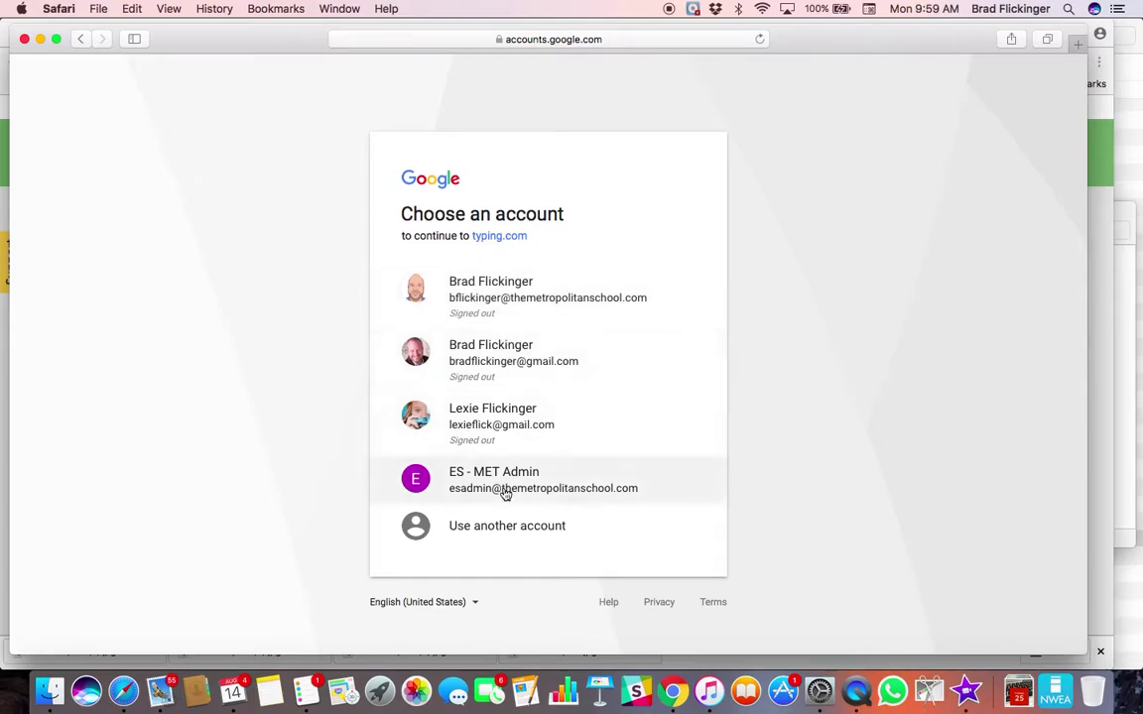
# - Choose 'Use another account' and replace the autofilled address with the student's e-mail
pyautogui.click(502, 532)
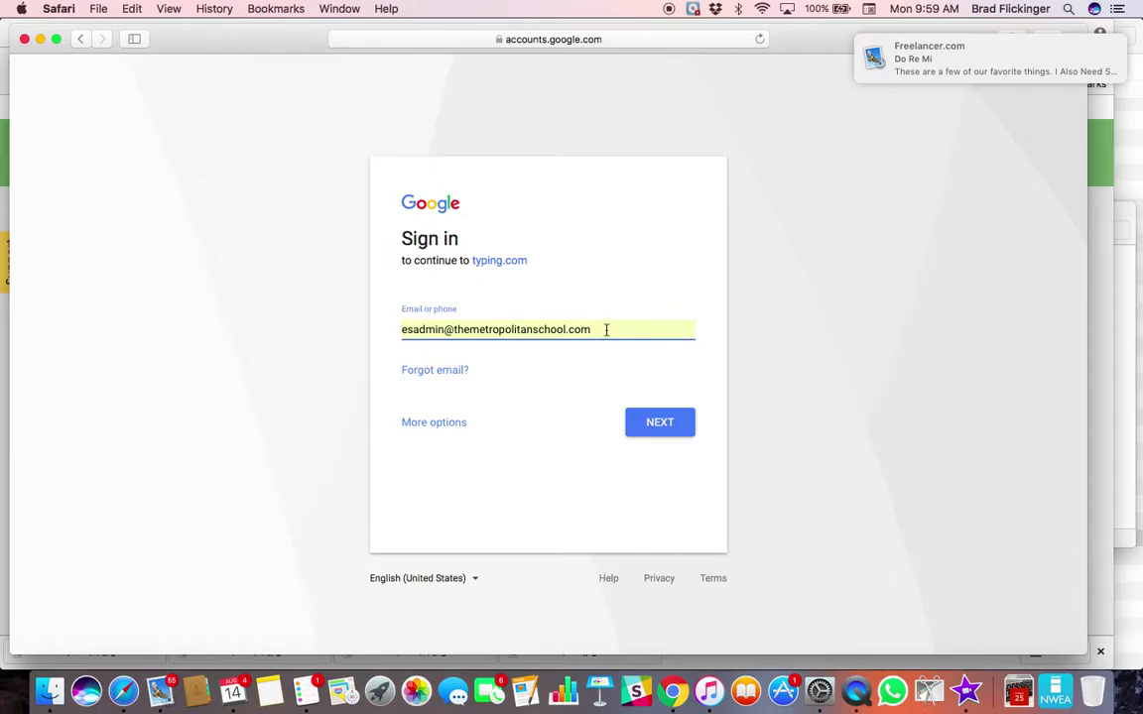
pyautogui.moveTo(607, 329); pyautogui.dragTo(411, 329)
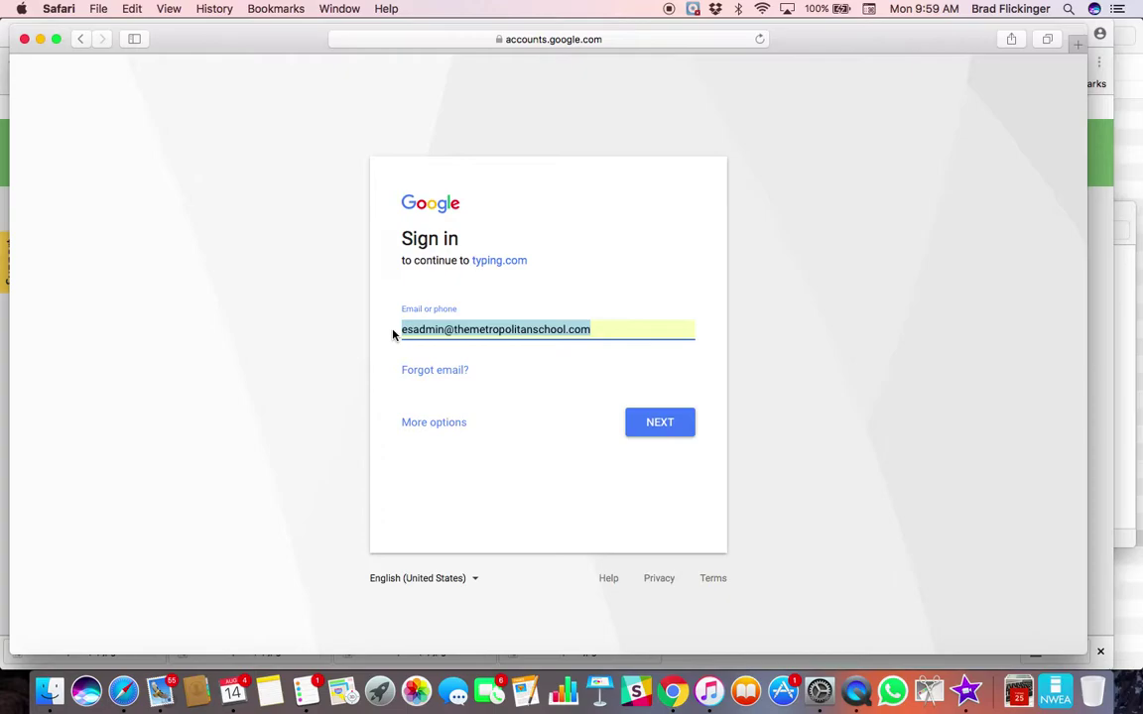
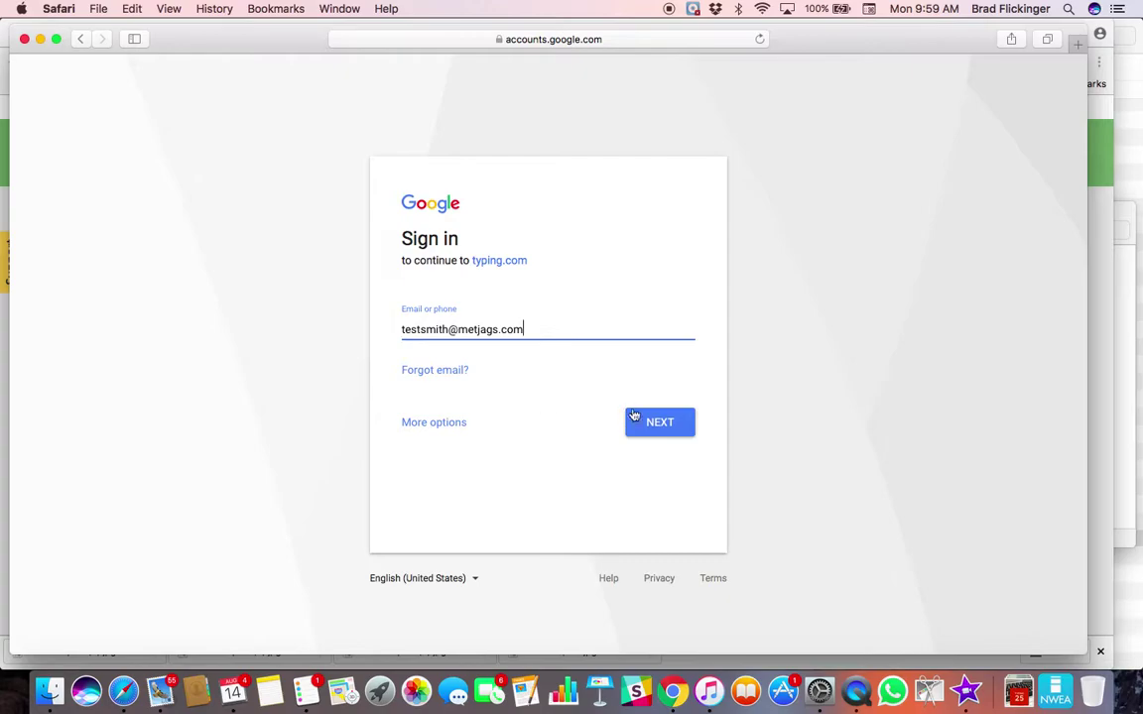
# - Submit the e-mail, enter the account password, and save it in the browser keychain
pyautogui.click(659, 422)
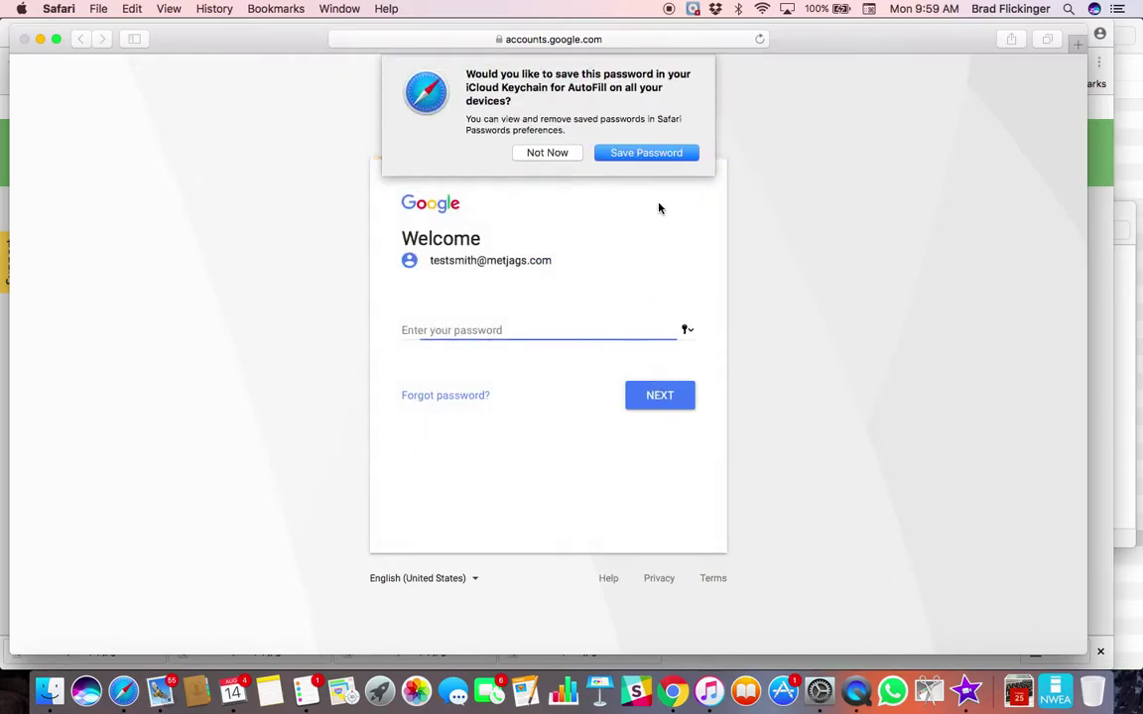
pyautogui.click(559, 155)
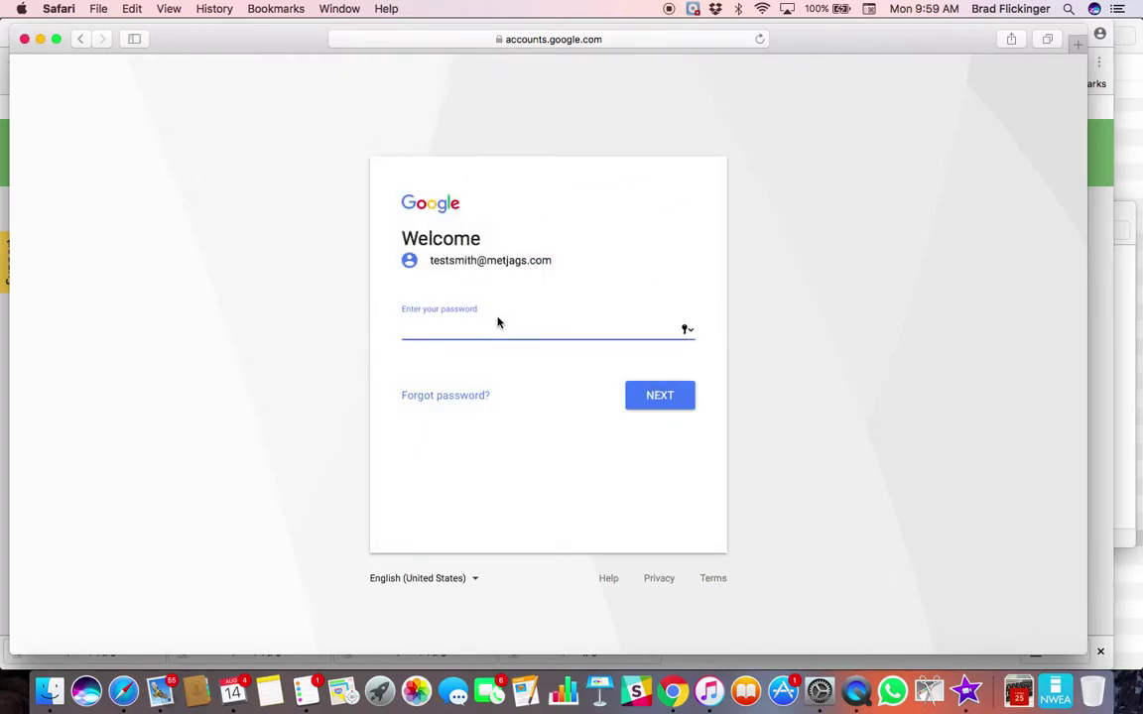
pyautogui.write('•')
pyautogui.click(670, 395)
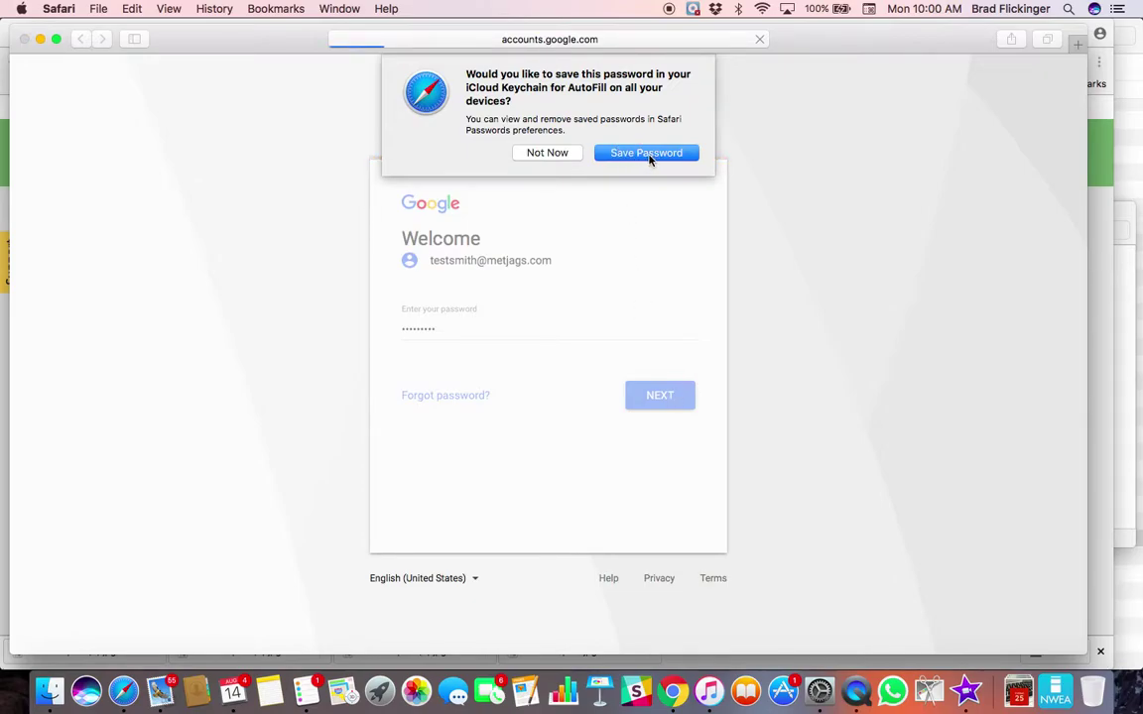
pyautogui.click(647, 153)
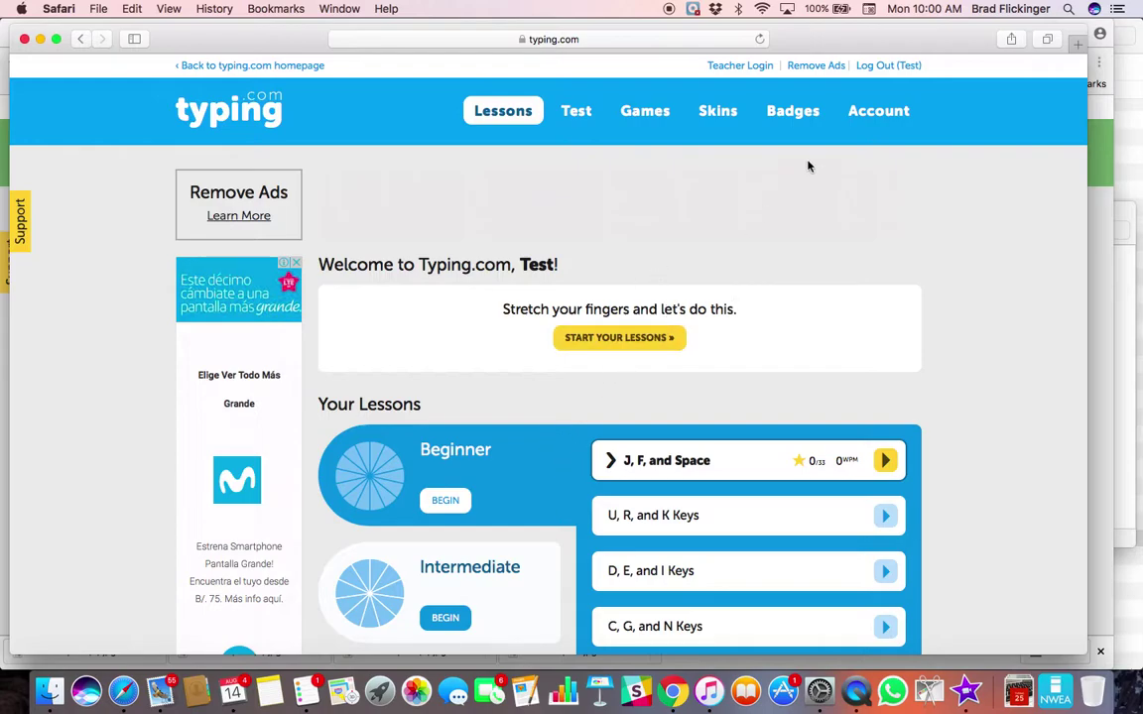
# - On the Account page, enter the teacher's class join code and join 5A - Penguins
pyautogui.click(878, 113)
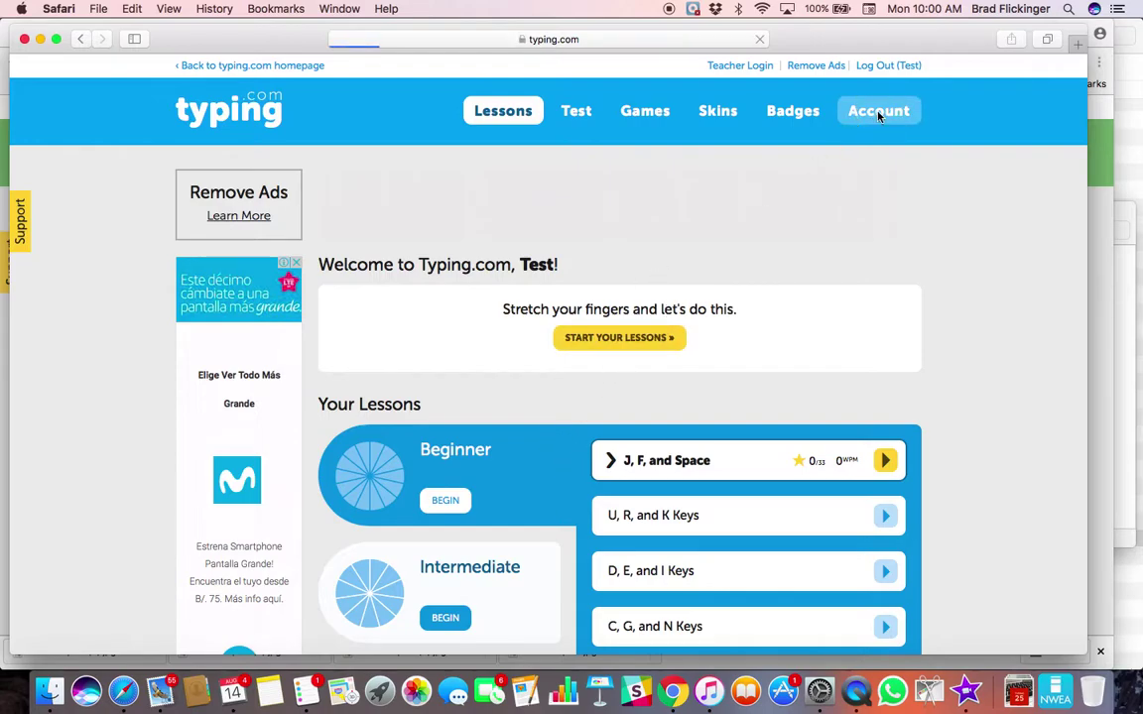
pyautogui.scroll(-10, 570, 411)
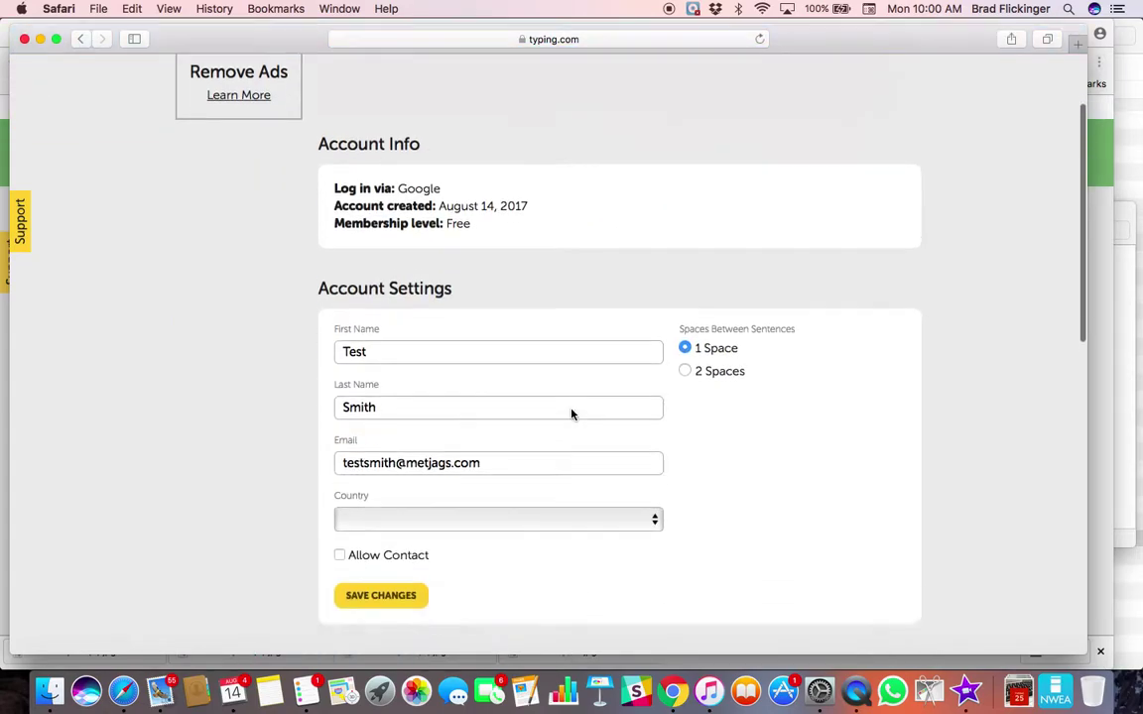
pyautogui.scroll(-5, 571, 410)
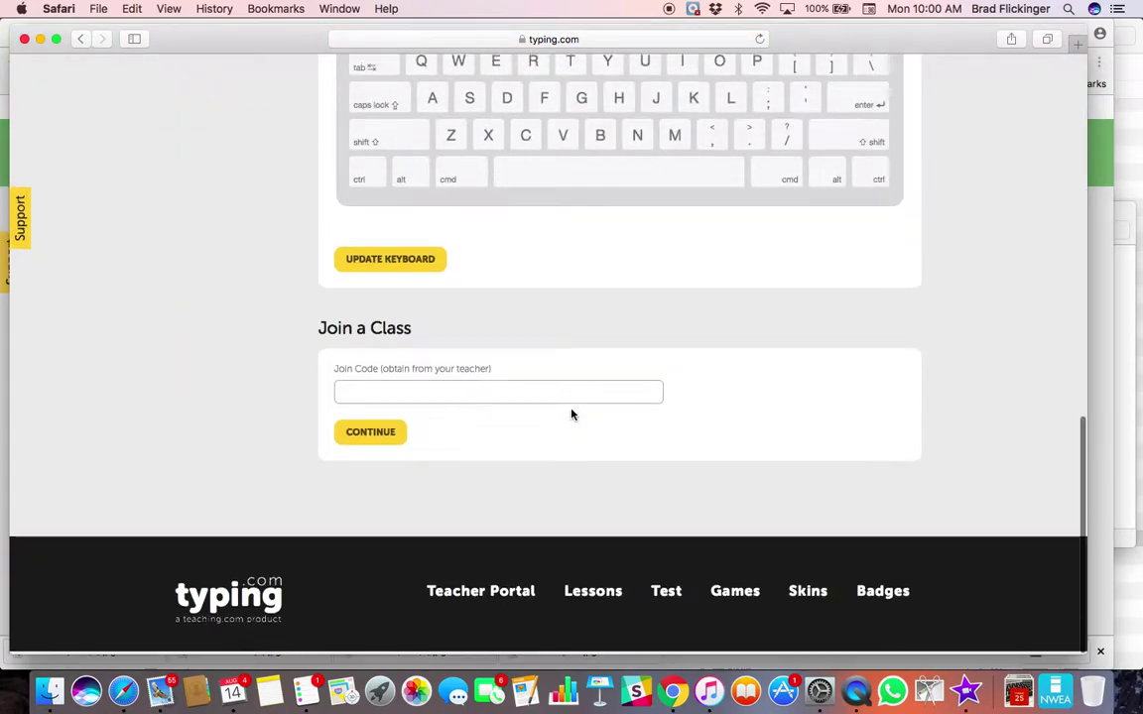
pyautogui.click(391, 397)
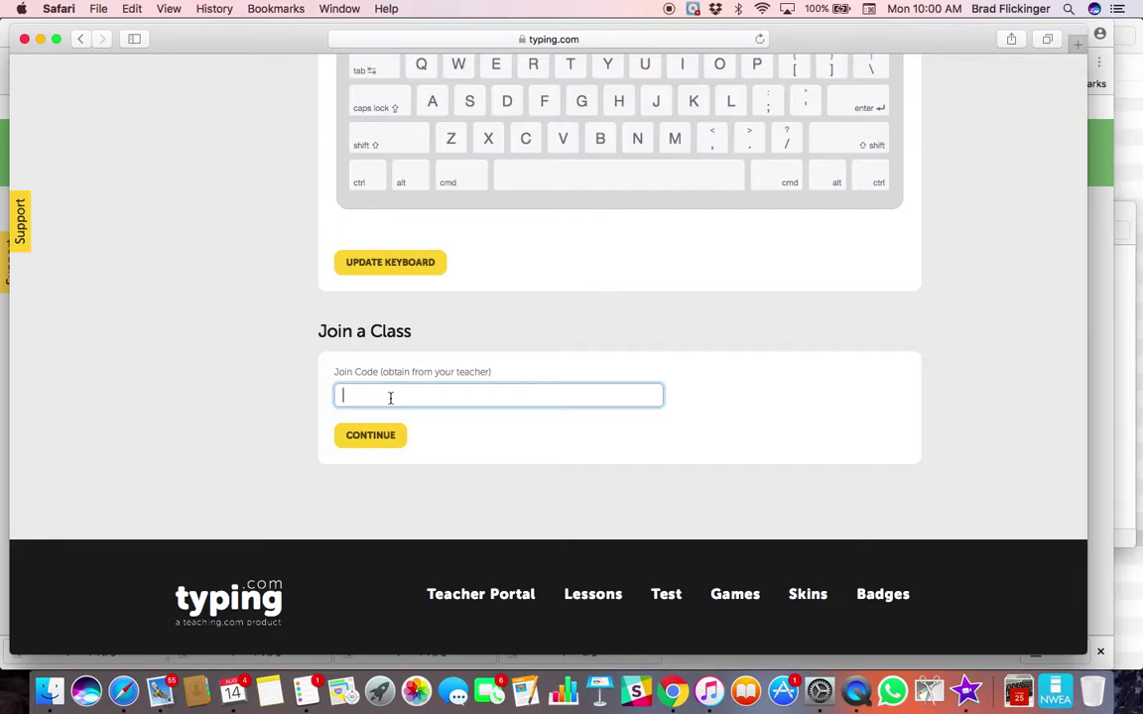
pyautogui.write('5')
pyautogui.press('BackSpace')
pyautogui.press('BackSpace')
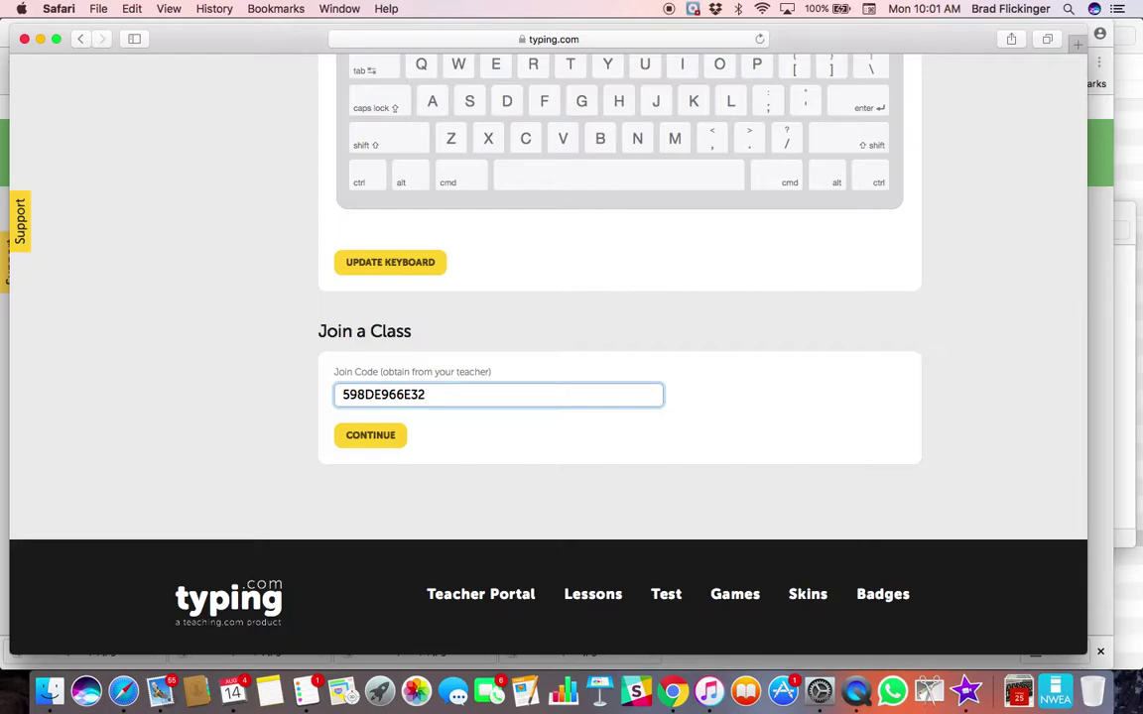
pyautogui.click(376, 438)
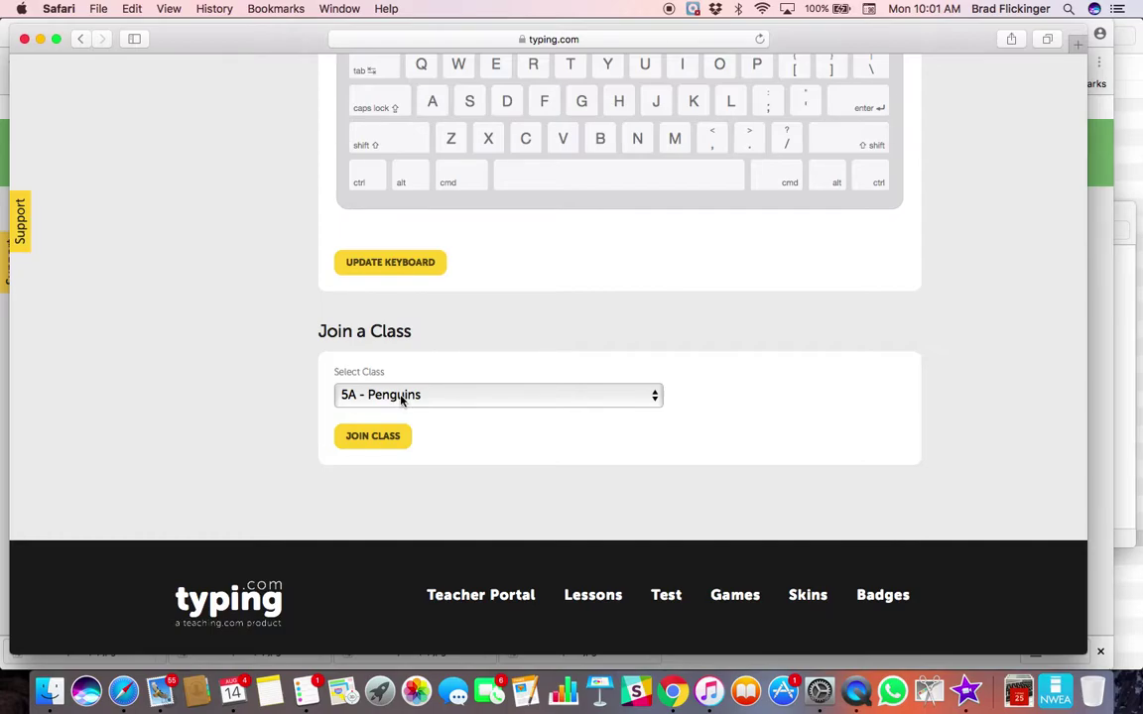
pyautogui.click(387, 439)
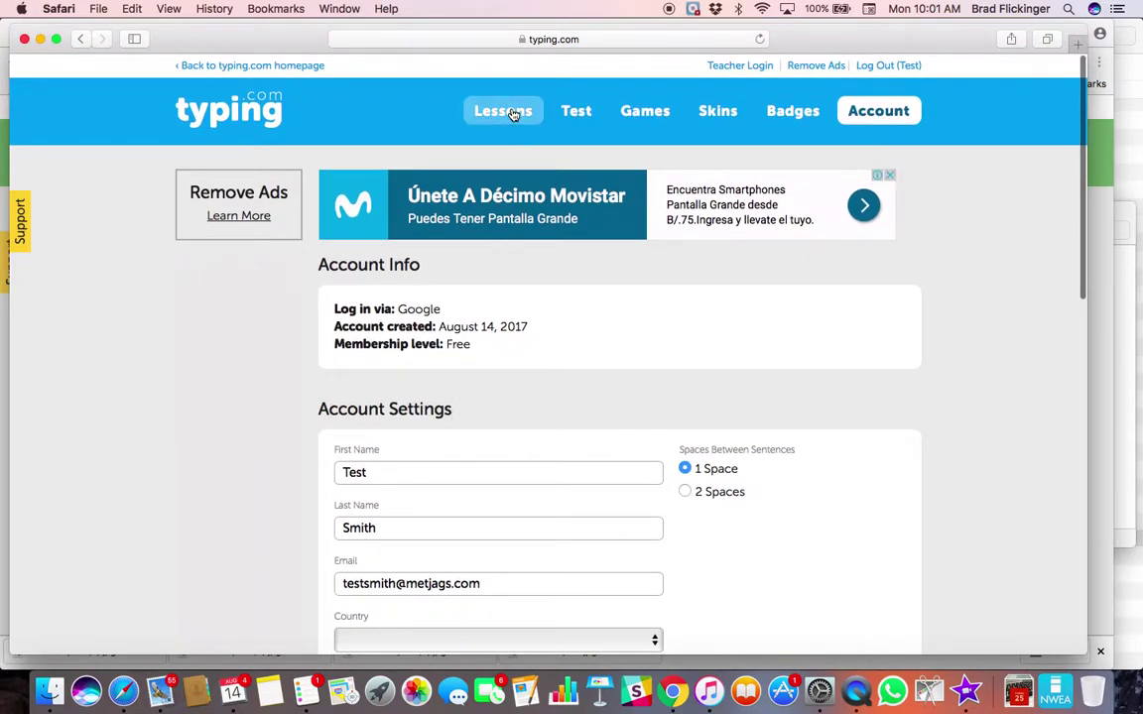
# - Begin the Beginner J, F, and Space lesson and type the opening row of j's
pyautogui.click(517, 111)
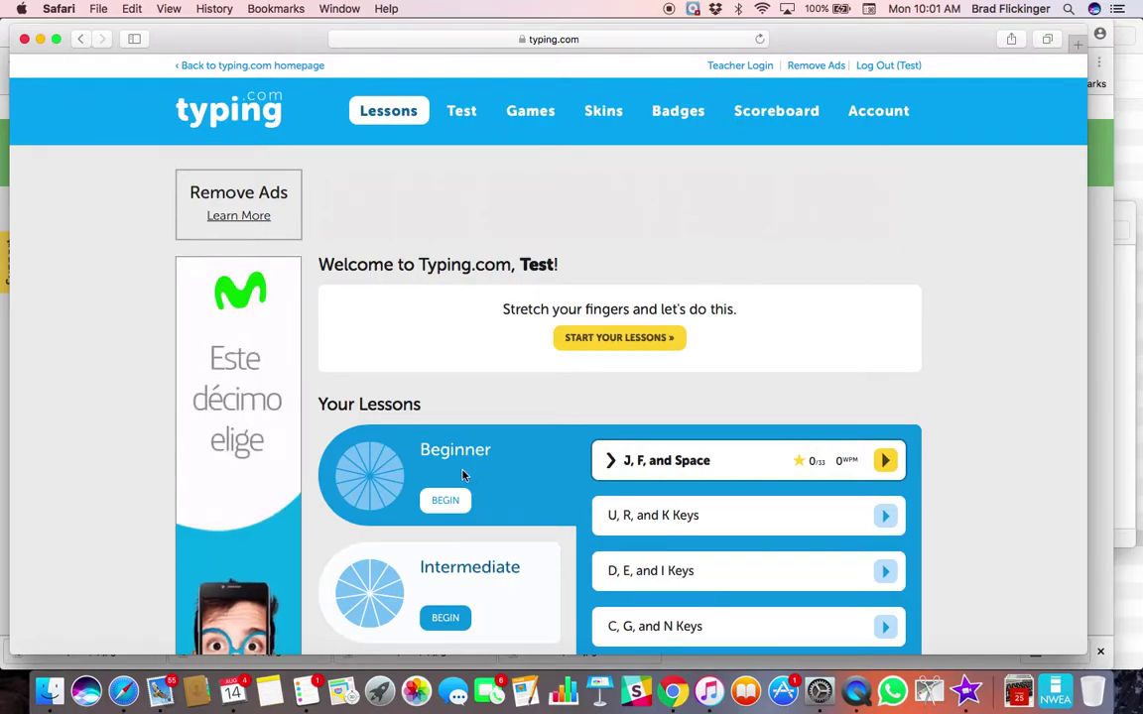
pyautogui.click(449, 504)
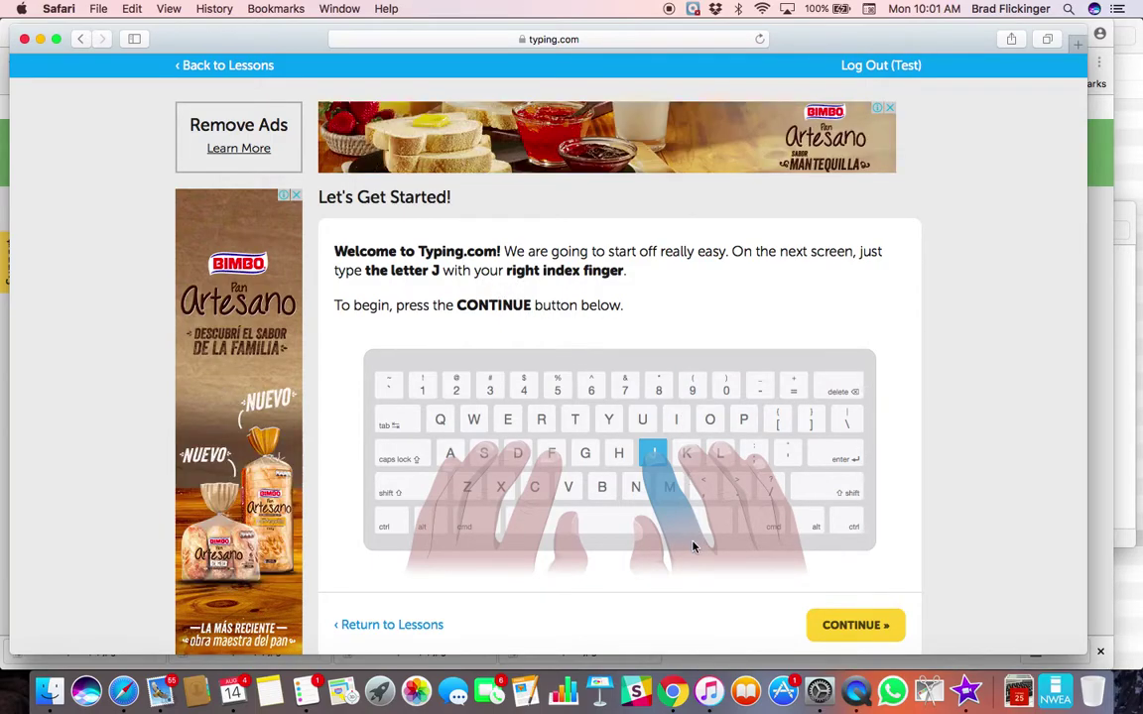
pyautogui.click(848, 626)
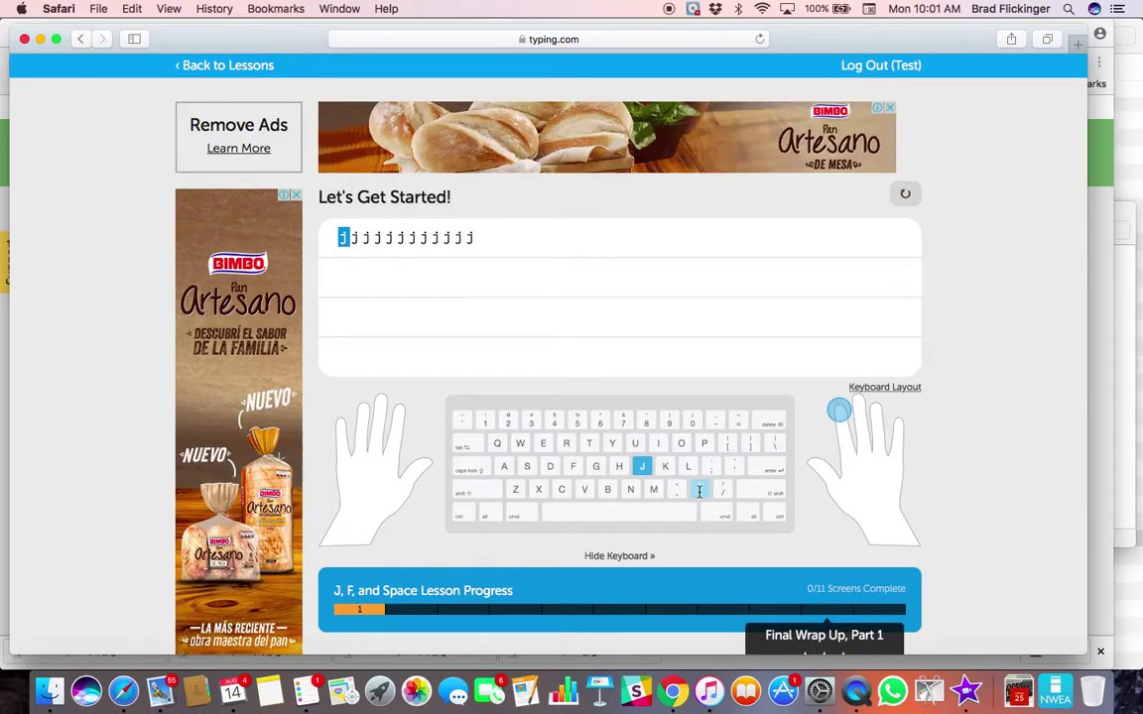
pyautogui.write('jjjjj')
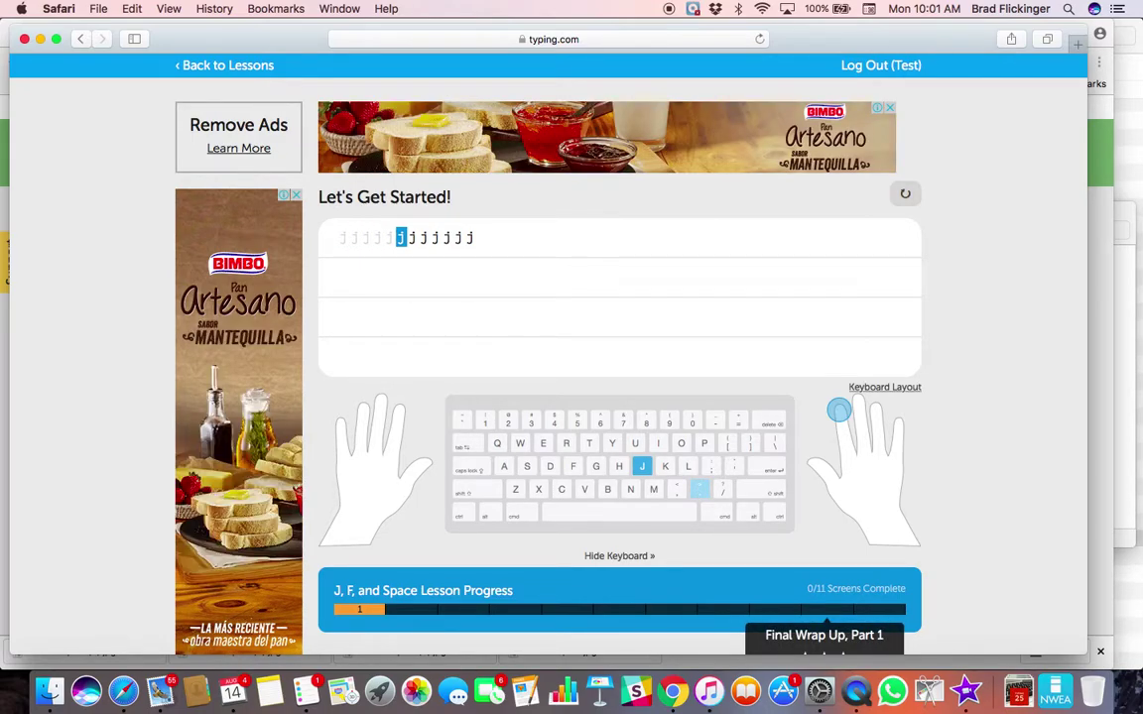
pyautogui.write('jjjjj')
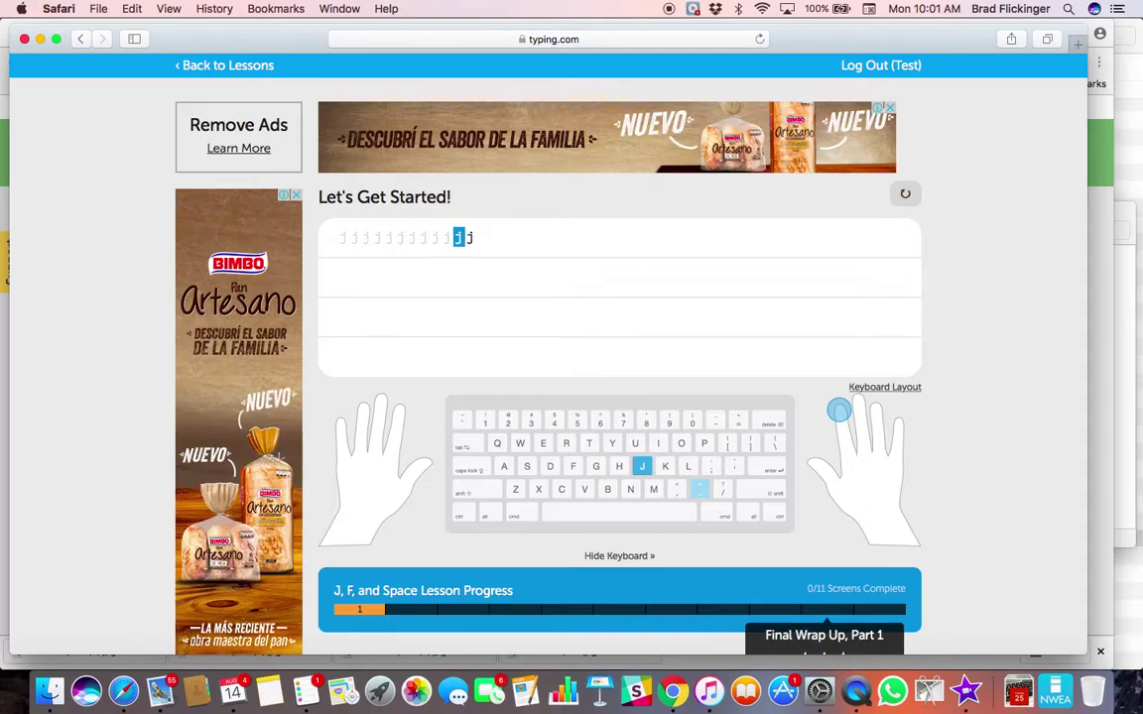
pyautogui.write('jj')
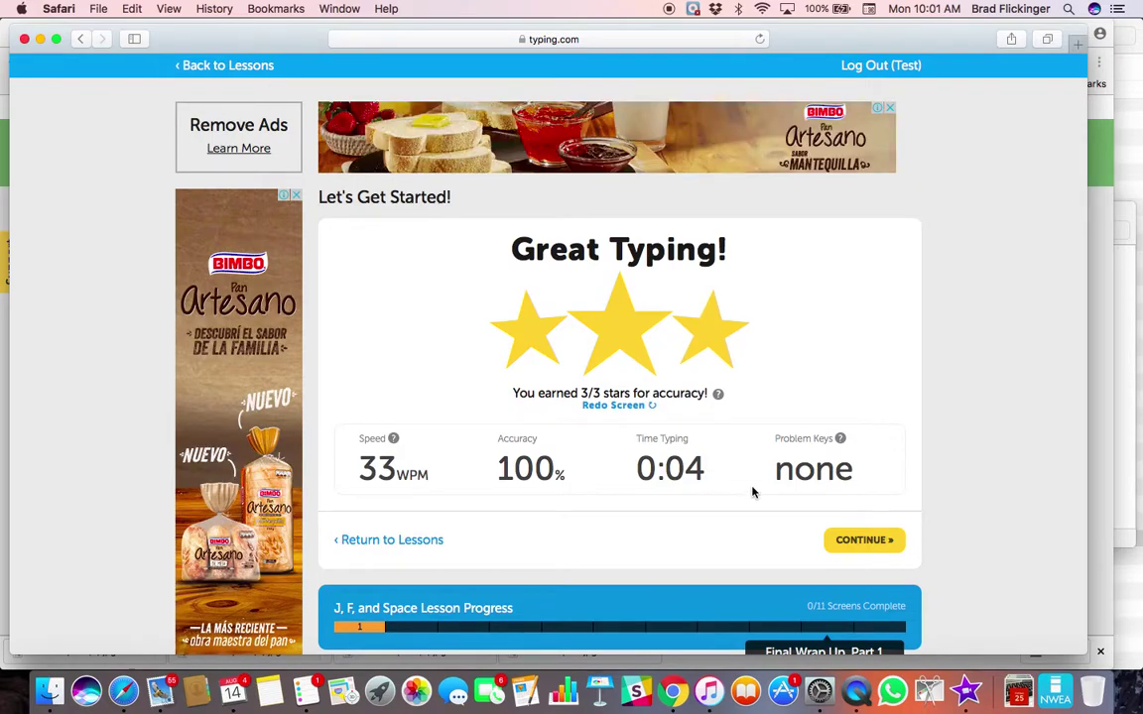
# - Continue to the Letter J and Space screen and type the 'jjj' groups separated by spaces
pyautogui.click(865, 540)
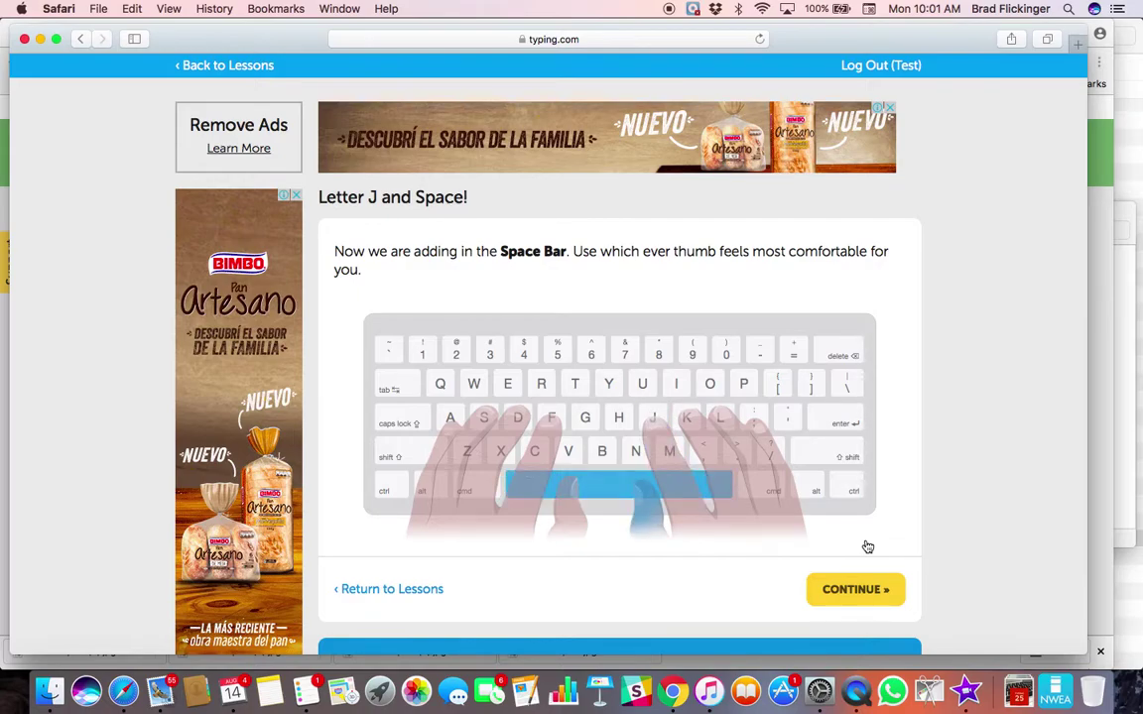
pyautogui.click(860, 587)
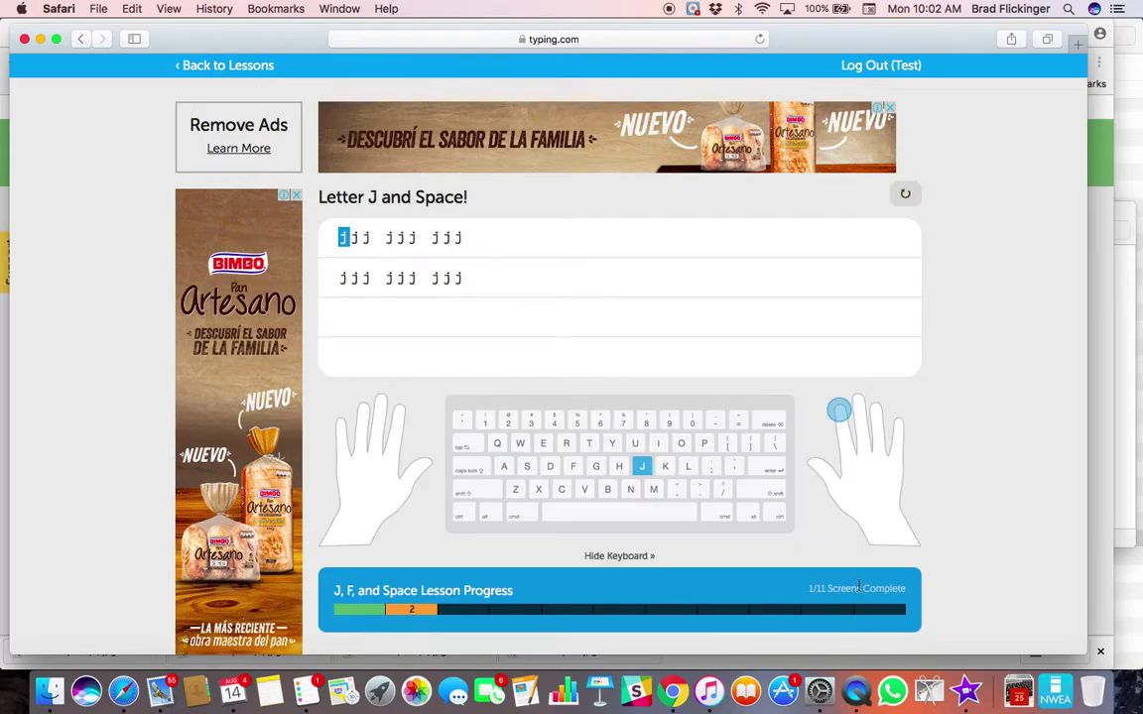
pyautogui.write('jjj jjj jjj')
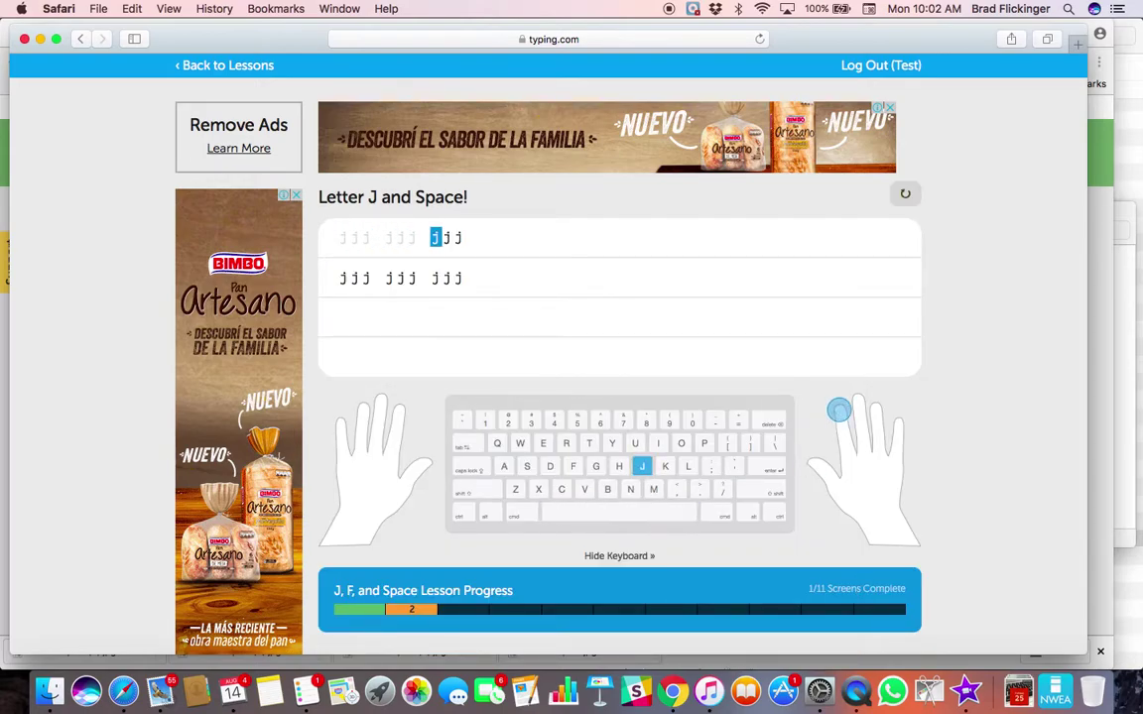
pyautogui.write(' jjj jjj jj')
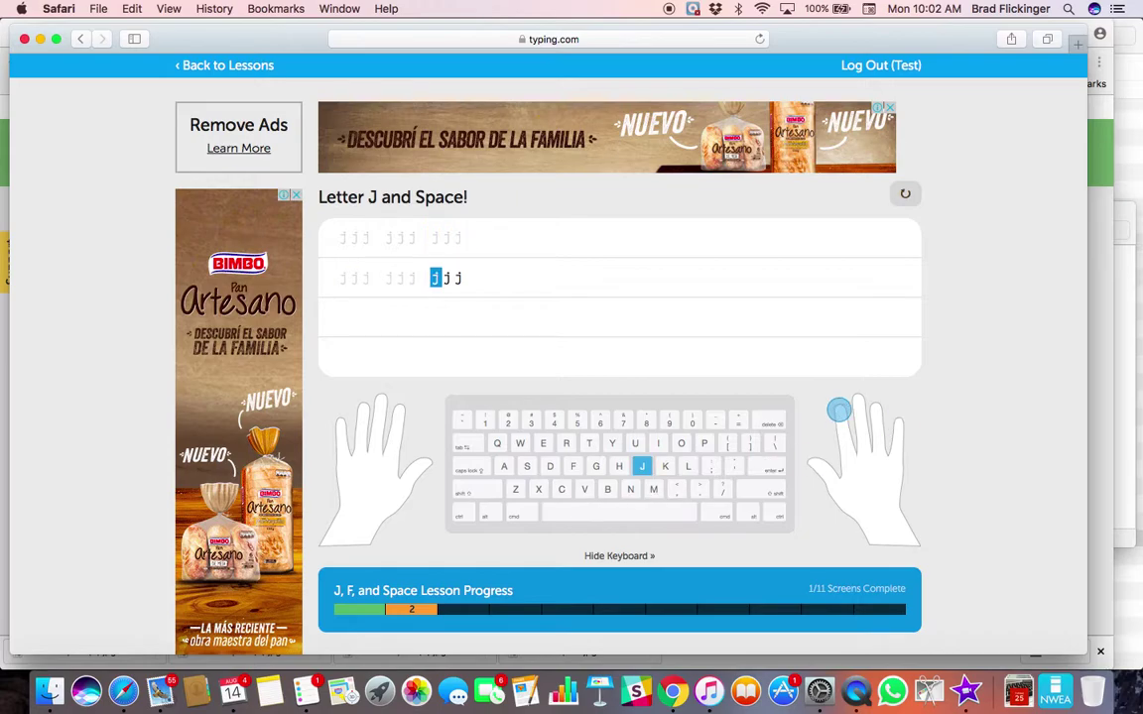
pyautogui.write('j')
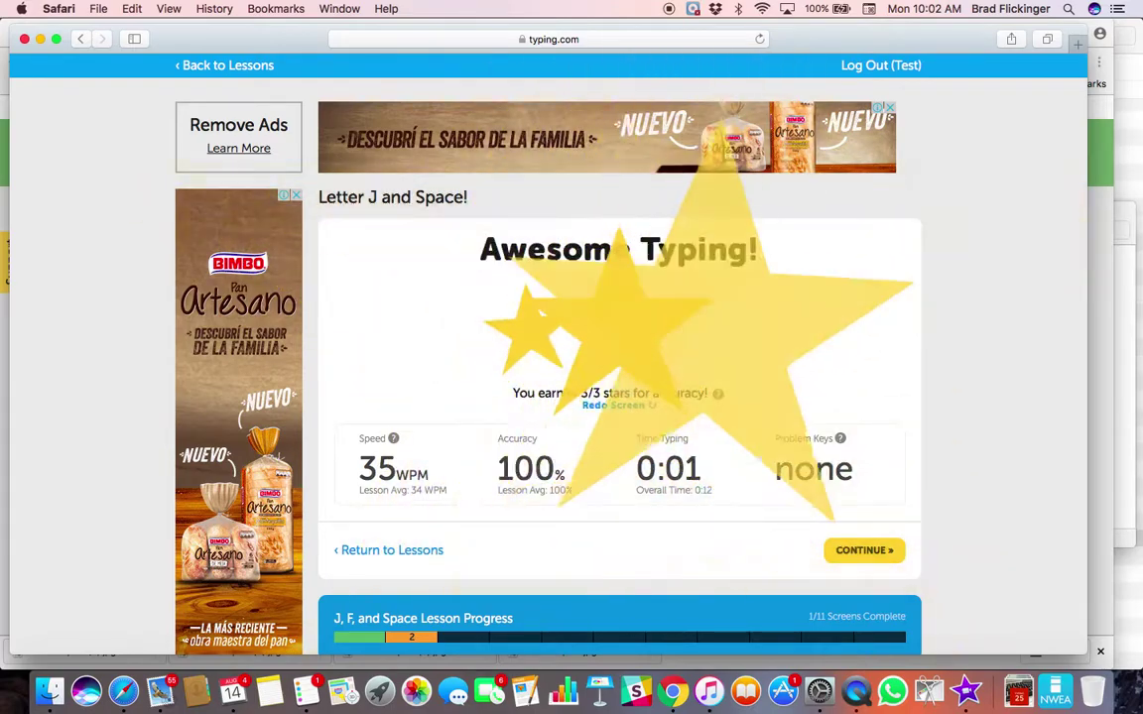
# - Continue past the Awesome Typing results to the Letter F and Space! screen
pyautogui.click(862, 555)
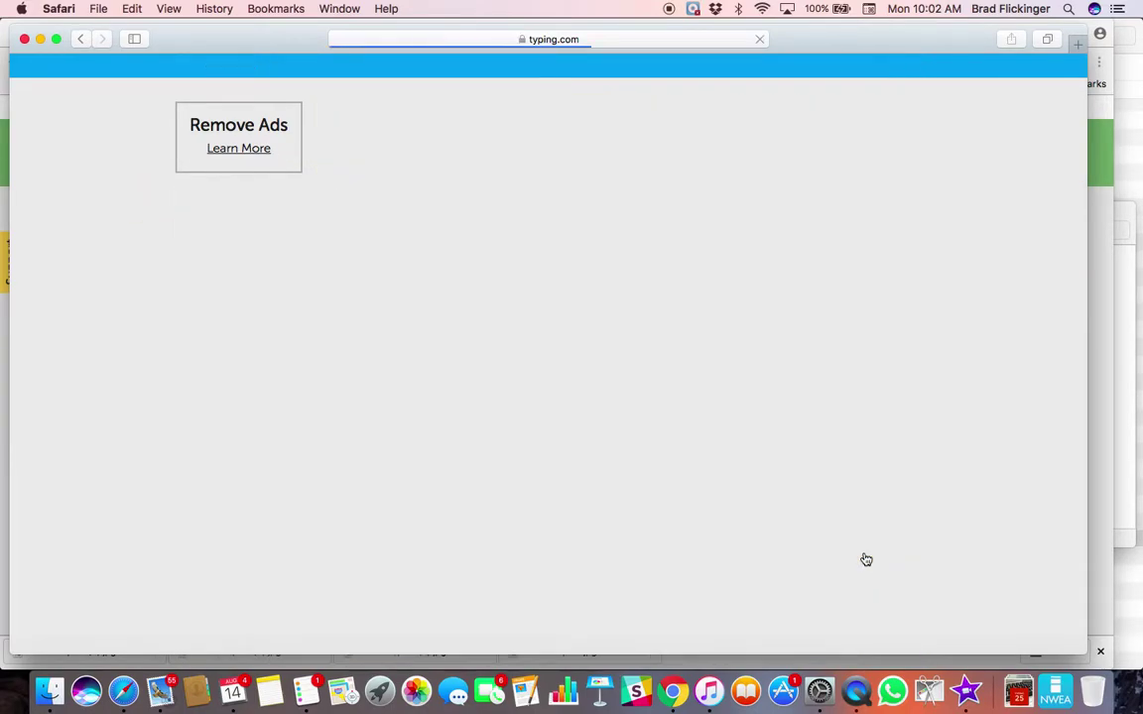